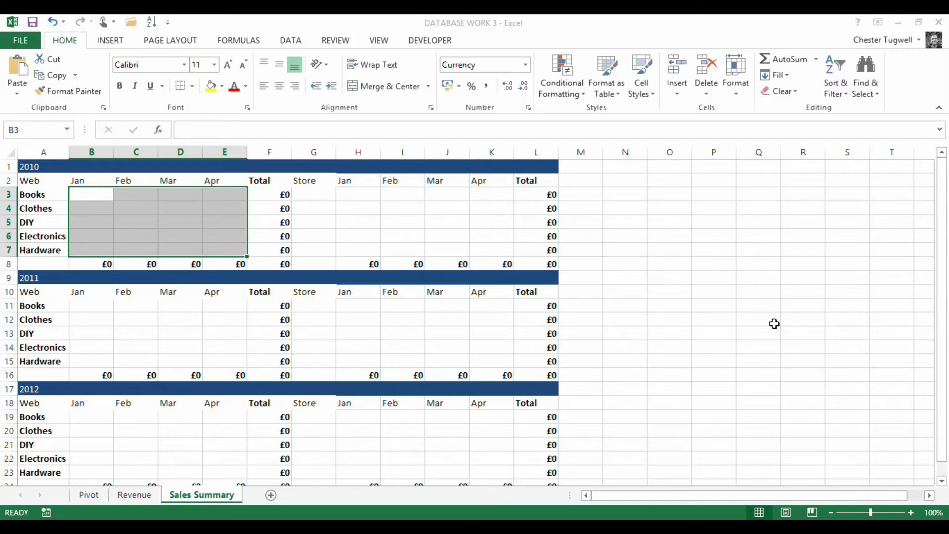
# - Scroll through the raw Revenue data, then scroll through the pivot table on the Pivot sheet
pyautogui.click(156, 495)
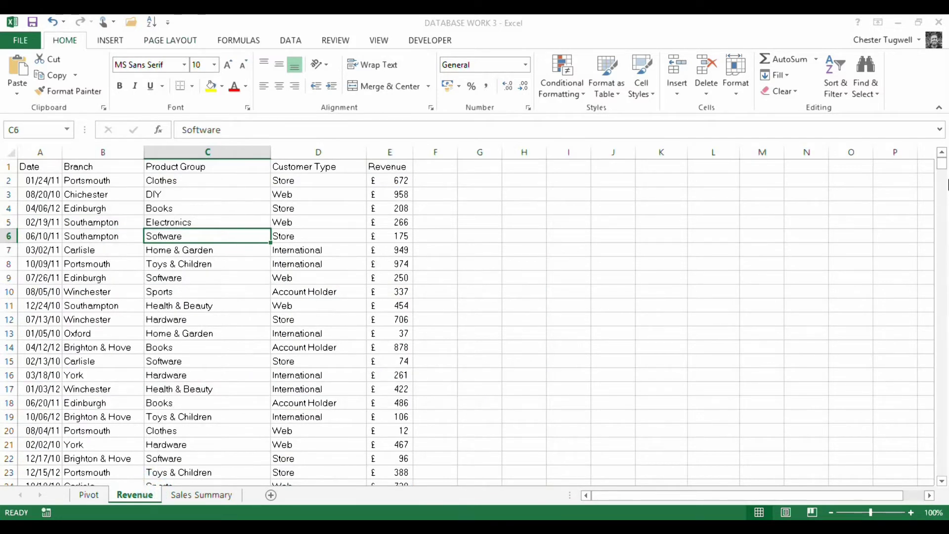
pyautogui.moveTo(942, 163)
pyautogui.mouseDown()
pyautogui.moveTo(933, 388)
pyautogui.moveTo(943, 485)
pyautogui.moveTo(941, 160)
pyautogui.mouseUp()
pyautogui.click(79, 494)
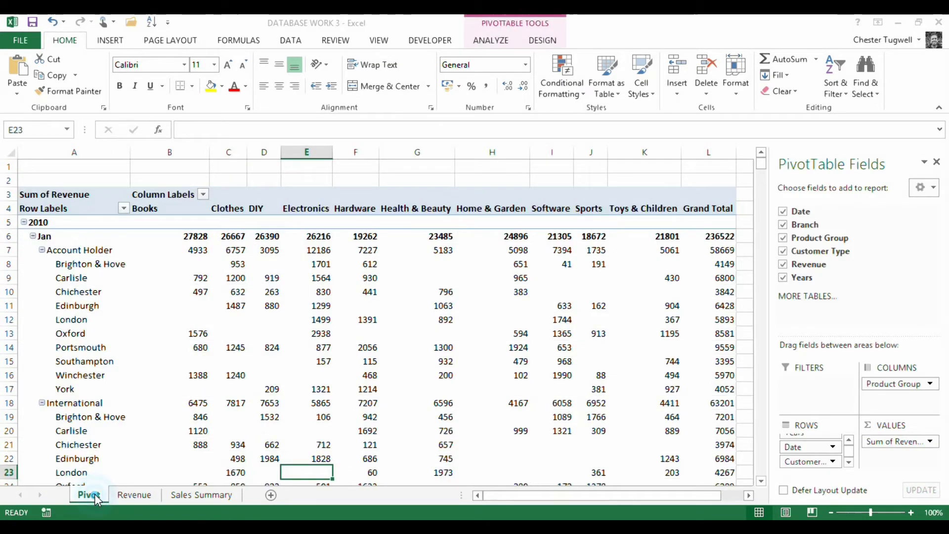
pyautogui.moveTo(760, 162)
pyautogui.mouseDown()
pyautogui.moveTo(749, 342)
pyautogui.moveTo(756, 402)
pyautogui.moveTo(765, 387)
pyautogui.moveTo(764, 161)
pyautogui.mouseUp()
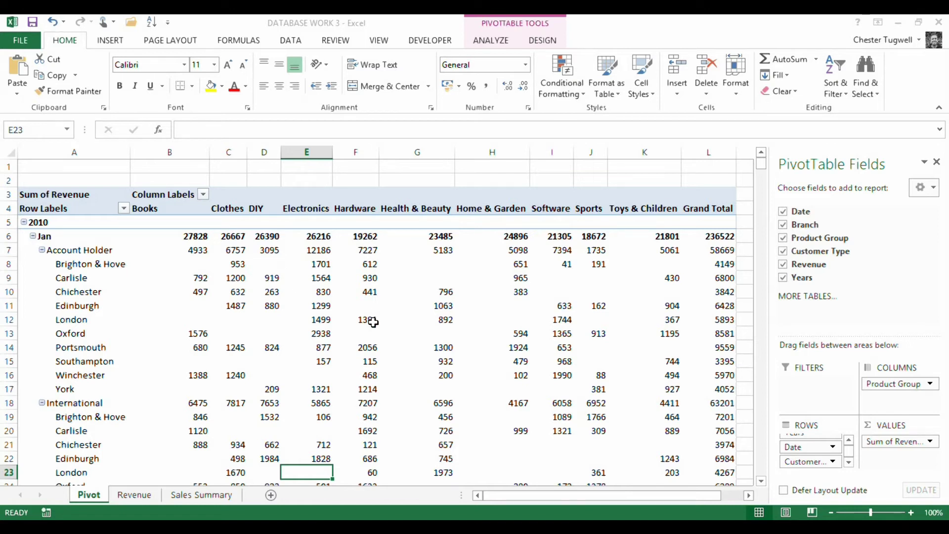
# - On Sales Summary, step through the empty January–April cells of the 2010 Web table
pyautogui.click(153, 495)
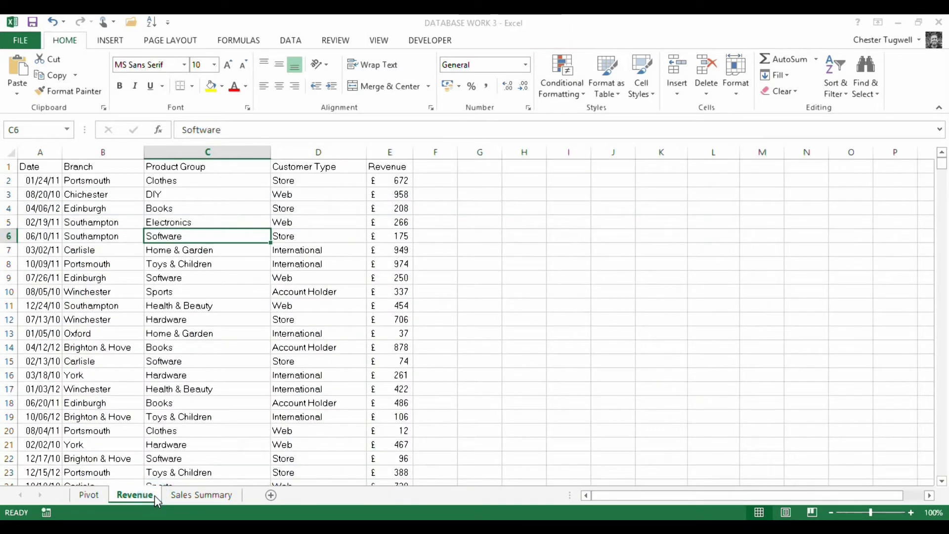
pyautogui.click(202, 500)
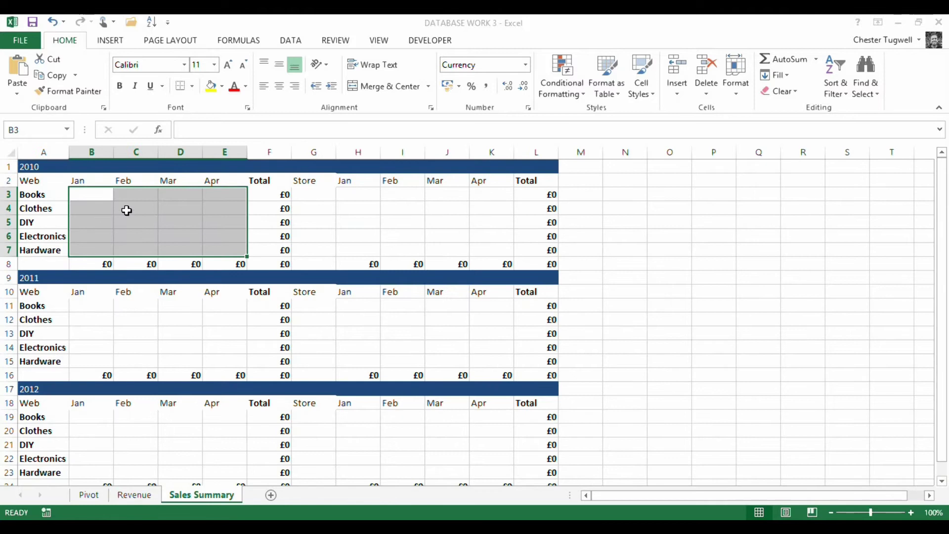
pyautogui.click(243, 208)
pyautogui.click(99, 195)
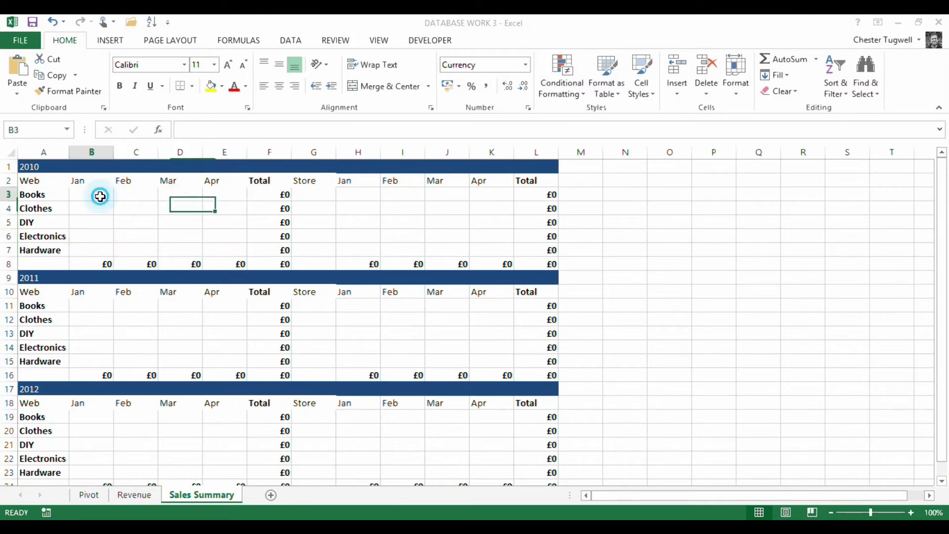
pyautogui.click(96, 223)
pyautogui.click(98, 247)
pyautogui.click(95, 195)
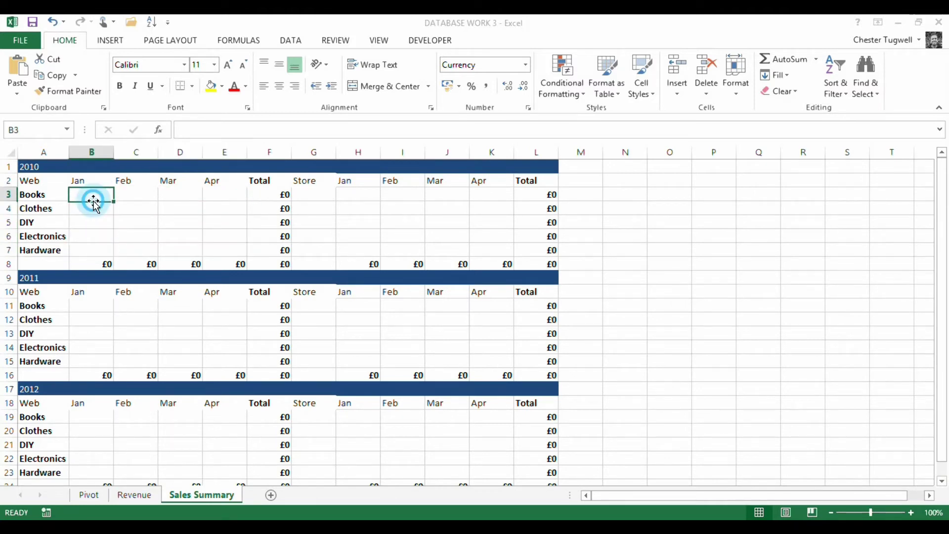
pyautogui.click(242, 198)
pyautogui.click(235, 209)
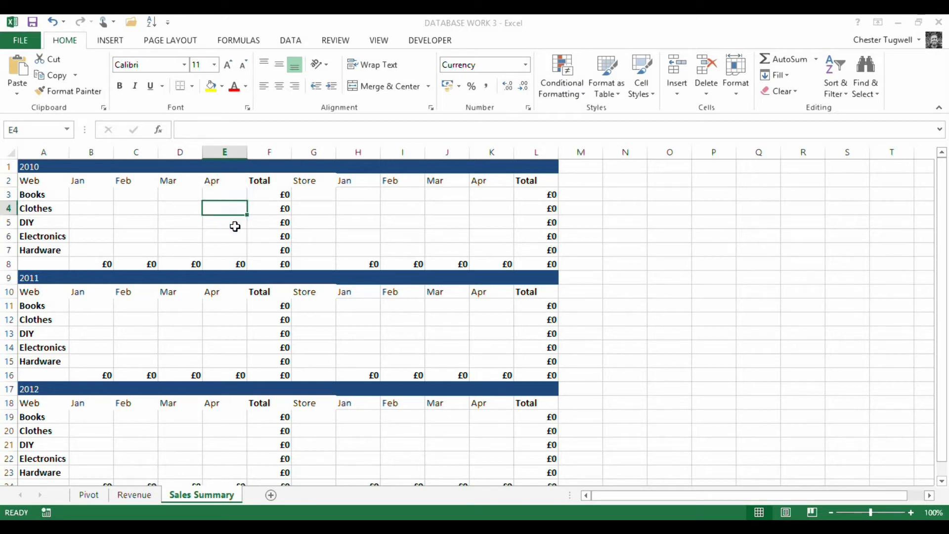
pyautogui.click(234, 223)
pyautogui.click(233, 237)
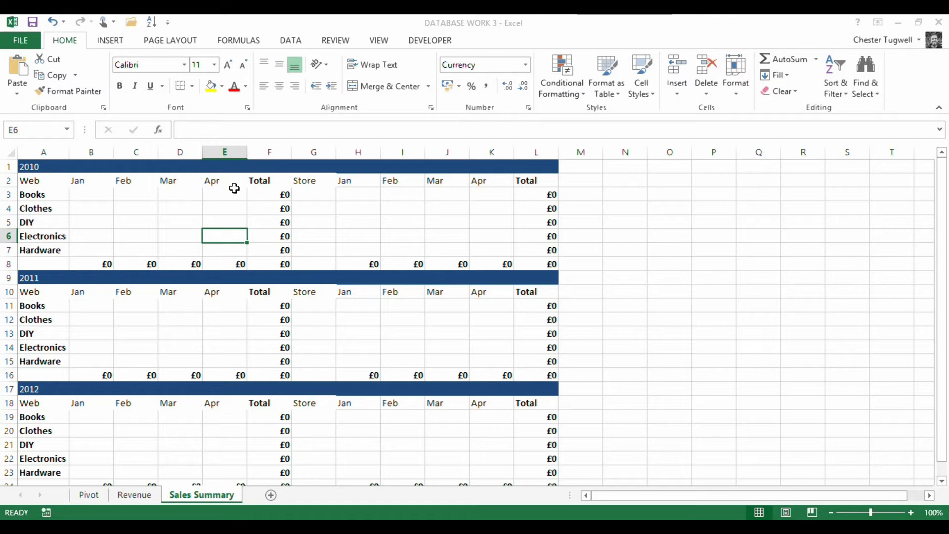
# - Inspect the SUM total formulas in column F and row 8, then select B3
pyautogui.click(275, 194)
pyautogui.click(275, 209)
pyautogui.click(274, 223)
pyautogui.click(274, 236)
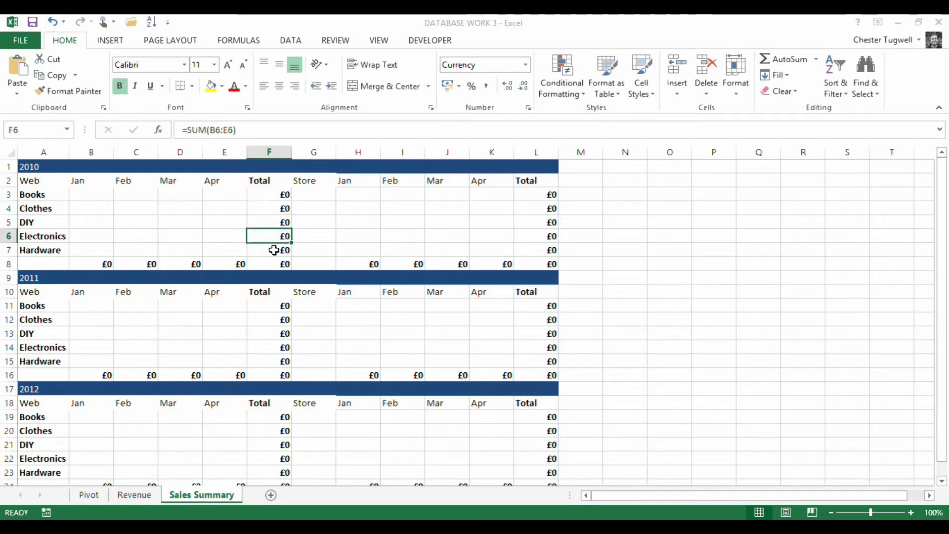
pyautogui.click(274, 250)
pyautogui.click(276, 264)
pyautogui.click(224, 264)
pyautogui.click(180, 264)
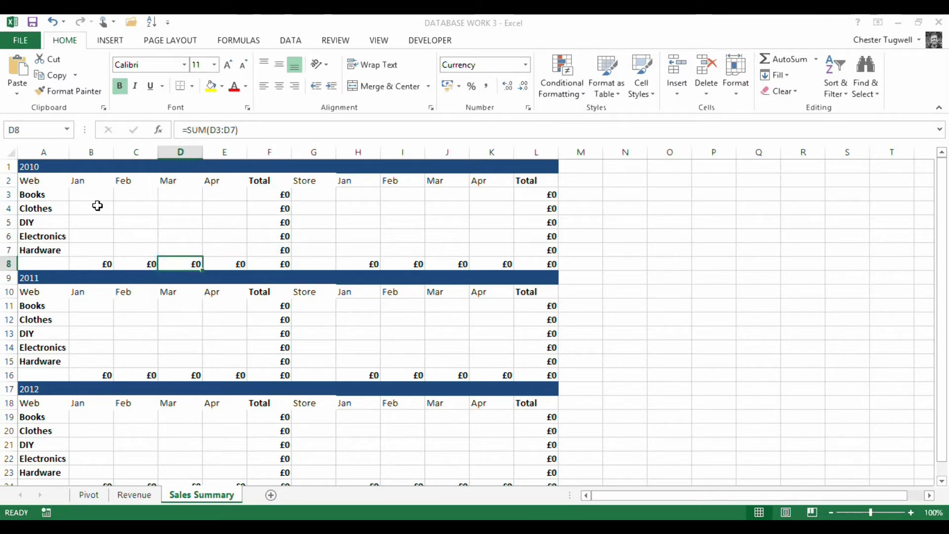
pyautogui.click(92, 193)
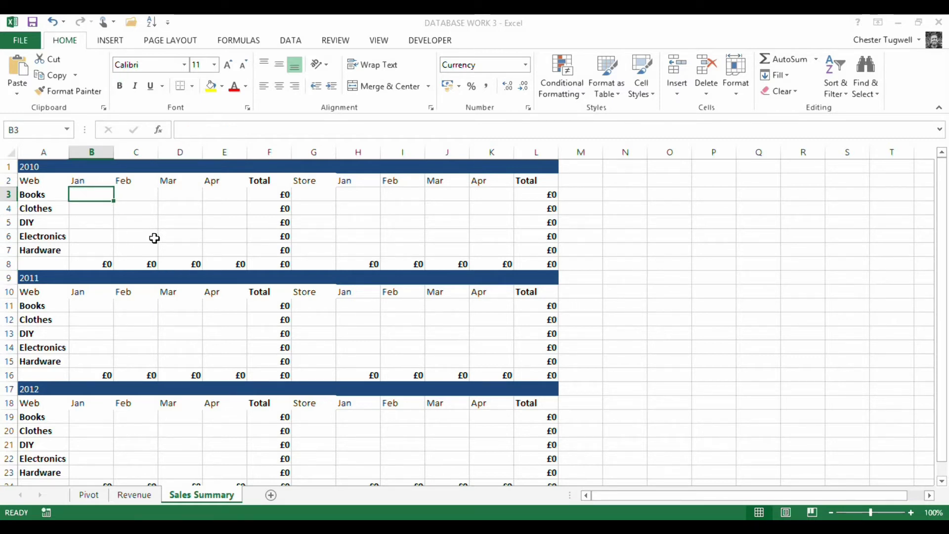
# - Confirm Generate GetPivotData is ticked in the pivot table's Analyze Options list
pyautogui.click(89, 495)
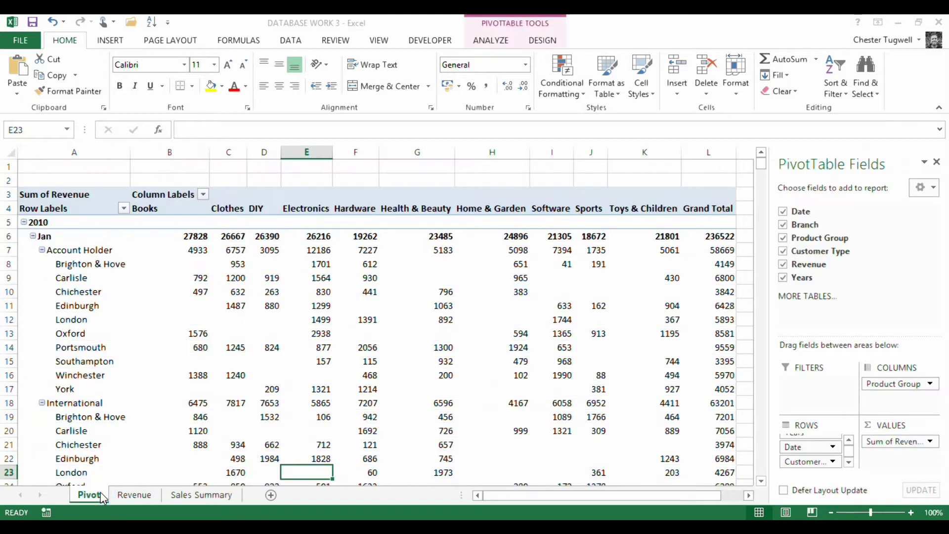
pyautogui.click(267, 277)
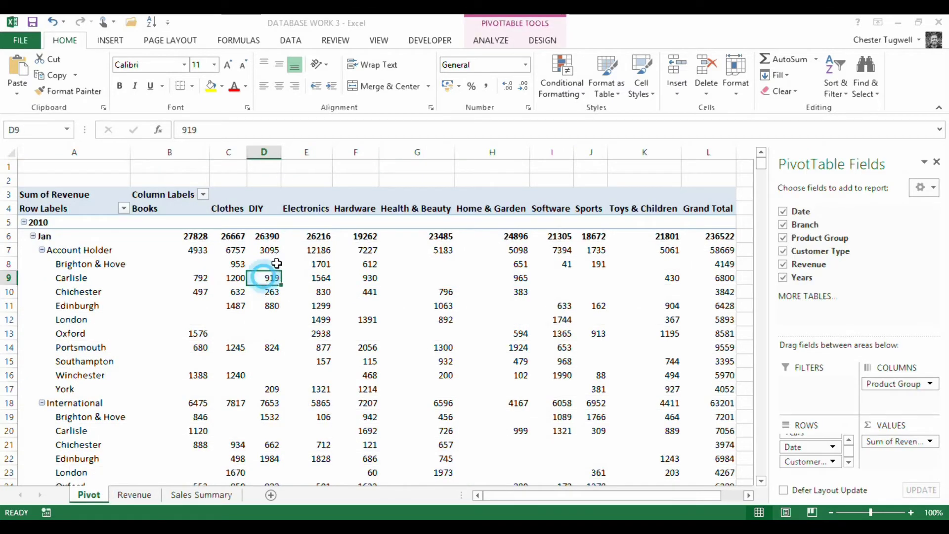
pyautogui.click(510, 42)
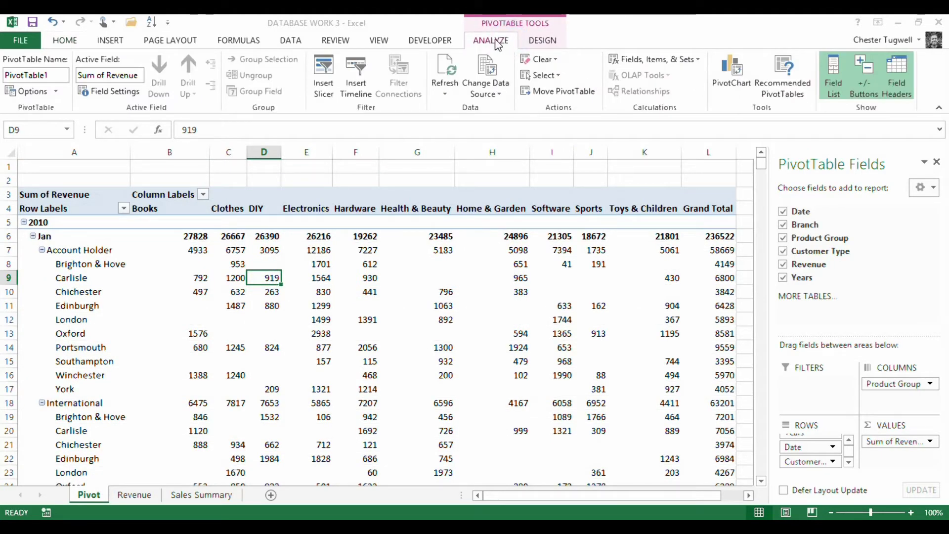
pyautogui.click(56, 92)
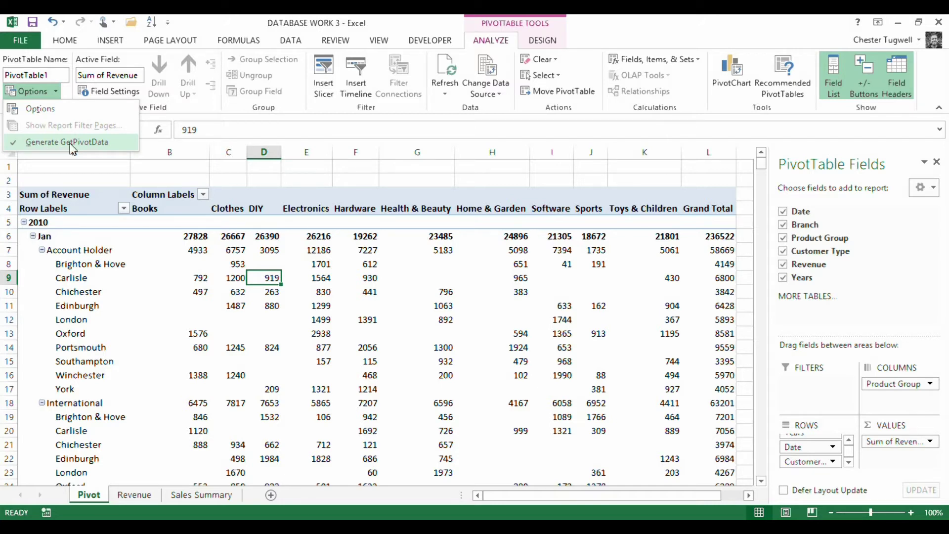
pyautogui.click(147, 495)
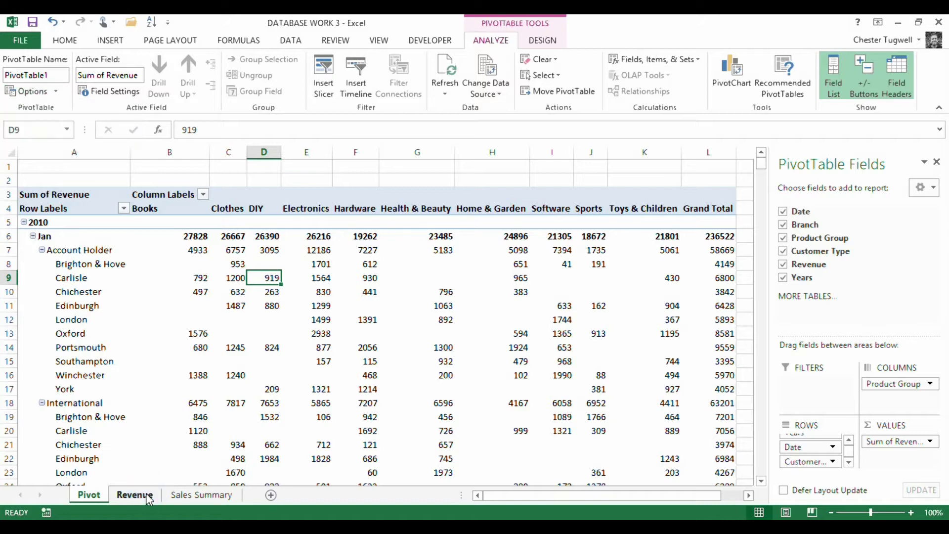
# - Fill B3 with a GETPIVOTDATA formula pointing at the pivot's January Account Holder Books value, £4,933
pyautogui.click(200, 495)
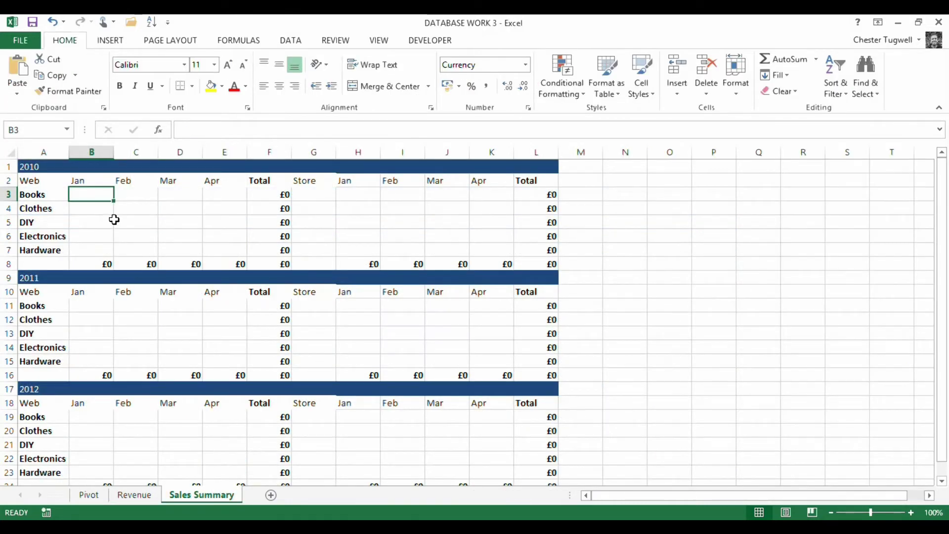
pyautogui.write('=')
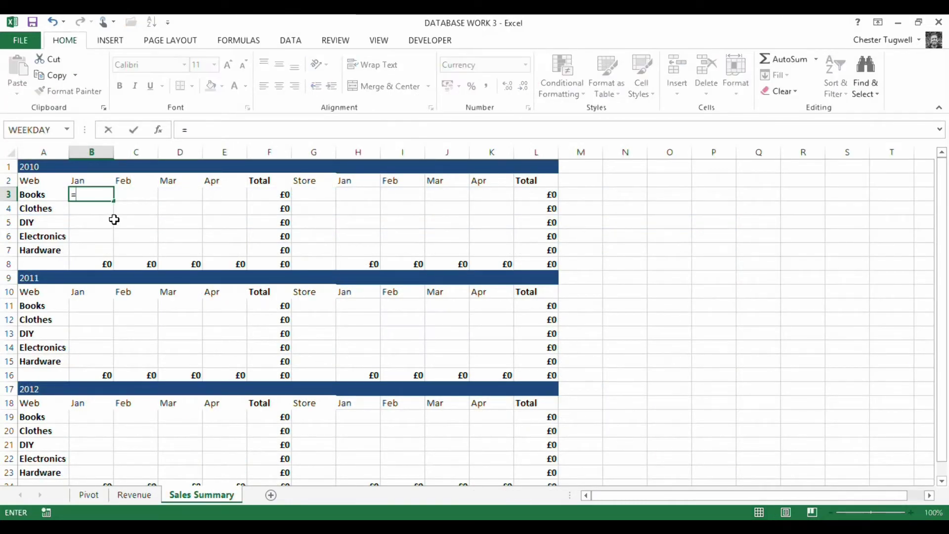
pyautogui.click(89, 495)
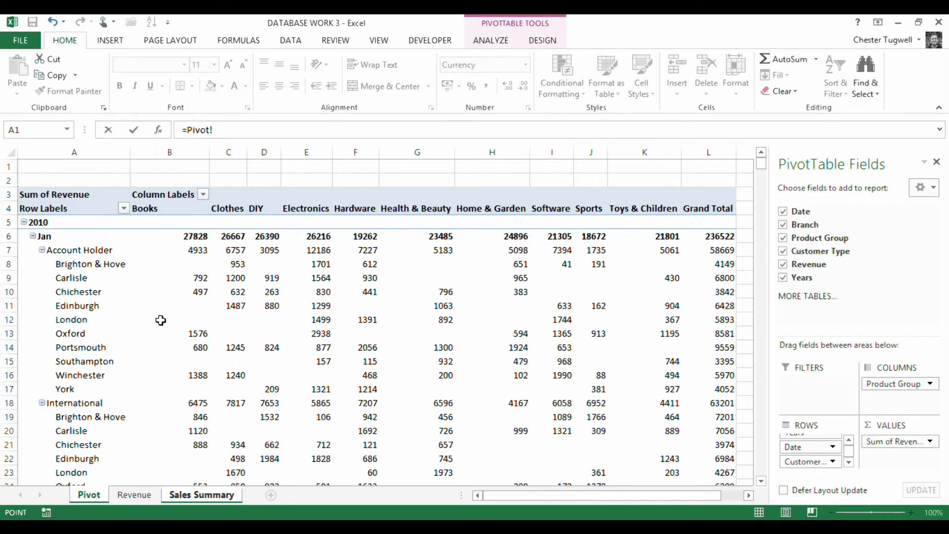
pyautogui.click(199, 250)
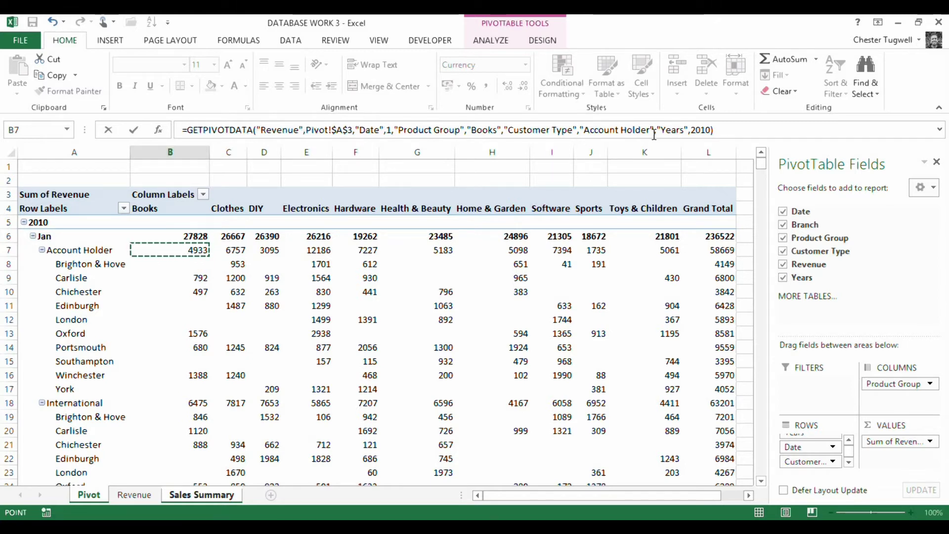
pyautogui.press('Return')
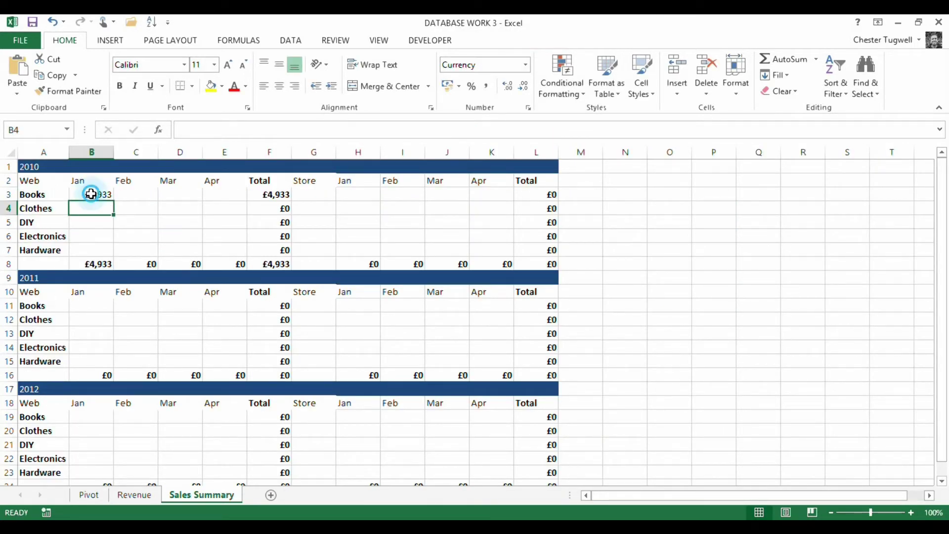
# - Edit B3's formula to view its Date 1, Books, Account Holder and Years 2010 arguments
pyautogui.click(91, 193)
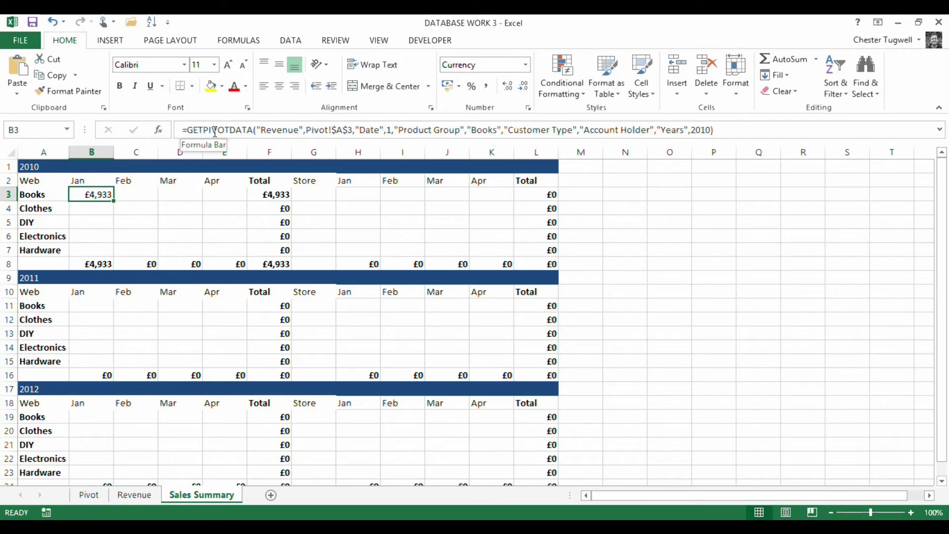
pyautogui.click(247, 130)
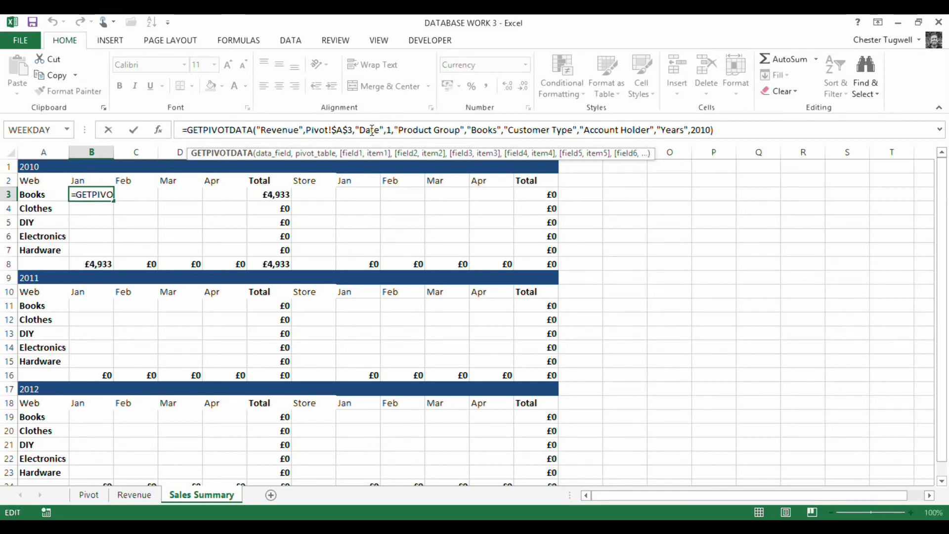
# - Replace the formula's month 1 with B$2 and the "Books" item with $A3
pyautogui.click(391, 131)
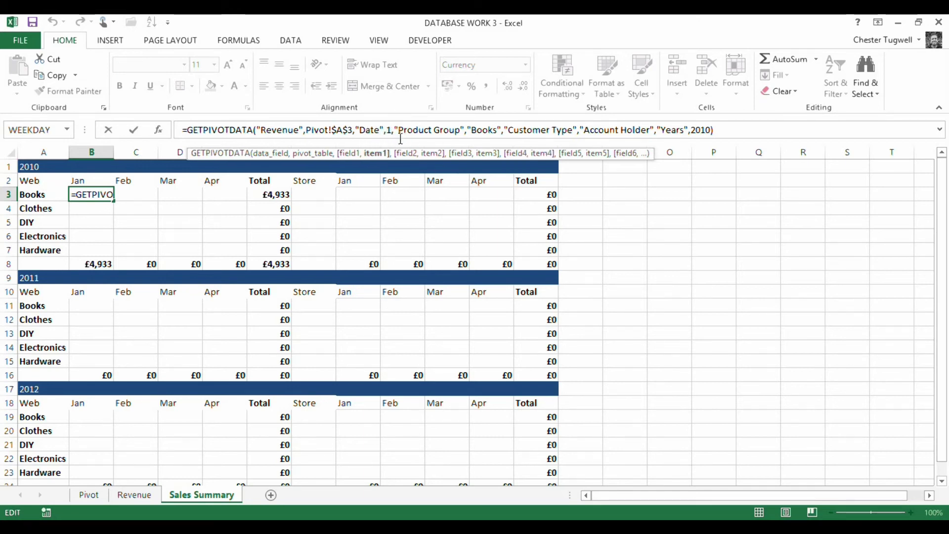
pyautogui.press('BackSpace')
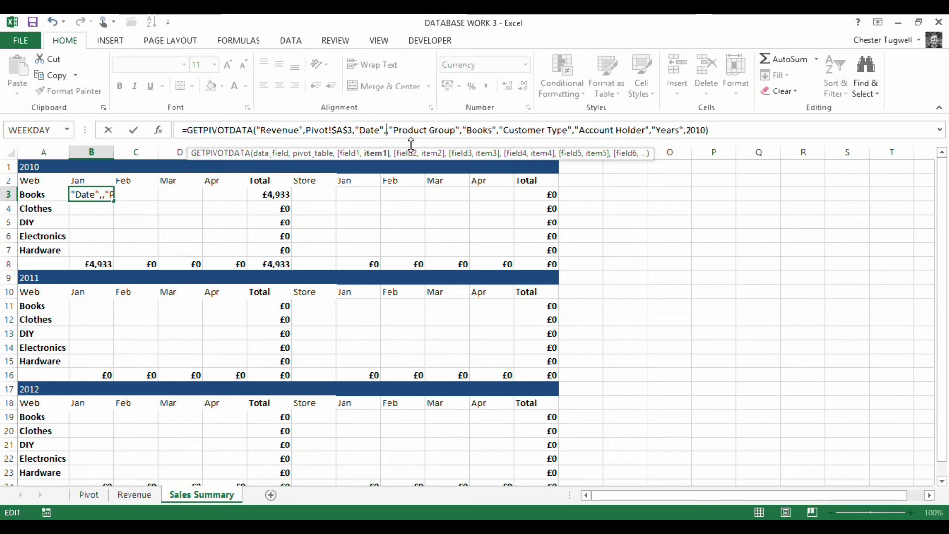
pyautogui.click(94, 181)
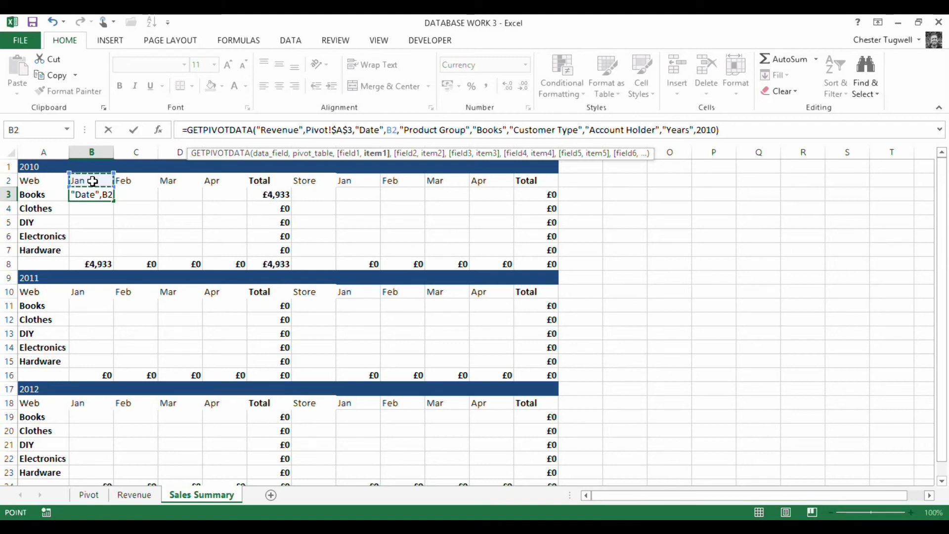
pyautogui.press('F4')
pyautogui.press('F4')
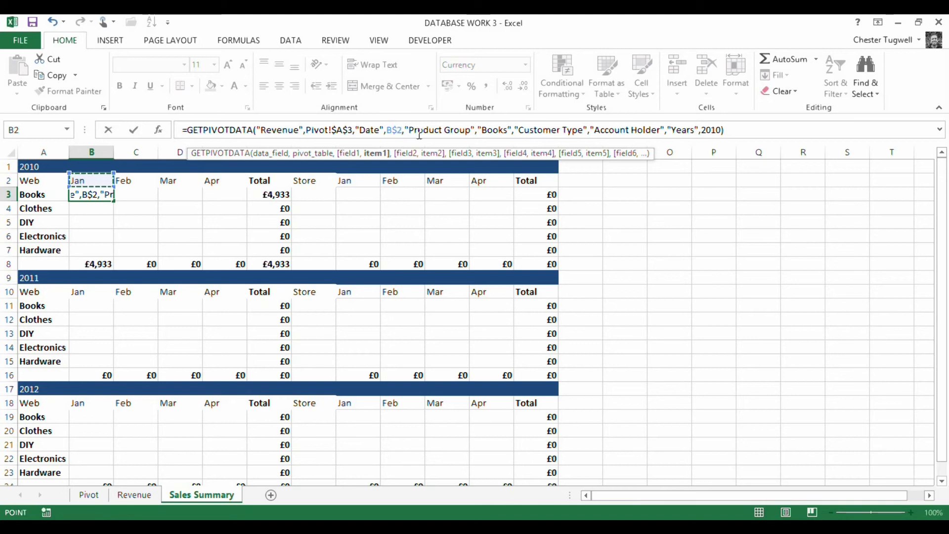
pyautogui.click(513, 128)
pyautogui.press('BackSpace')
pyautogui.press('BackSpace')
pyautogui.press('BackSpace')
pyautogui.press('BackSpace')
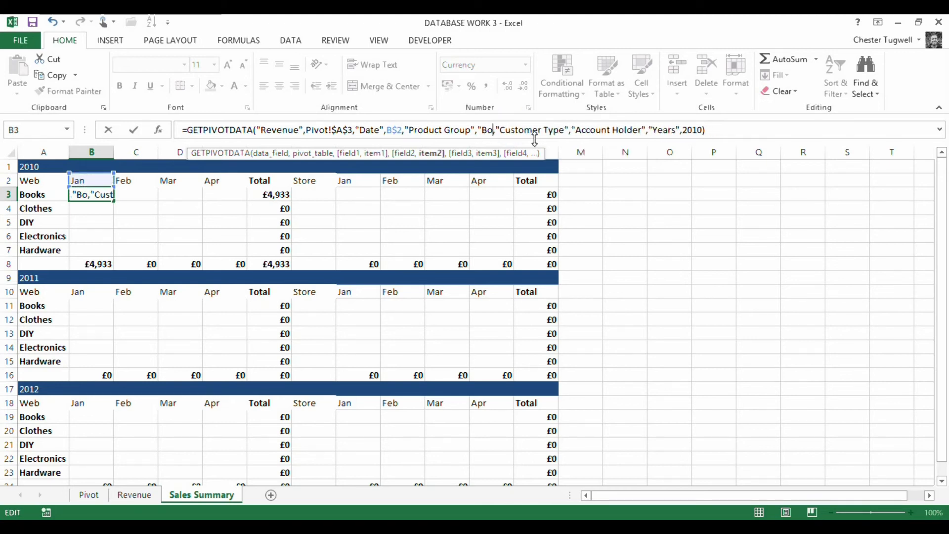
pyautogui.press('BackSpace')
pyautogui.press('BackSpace')
pyautogui.press('BackSpace')
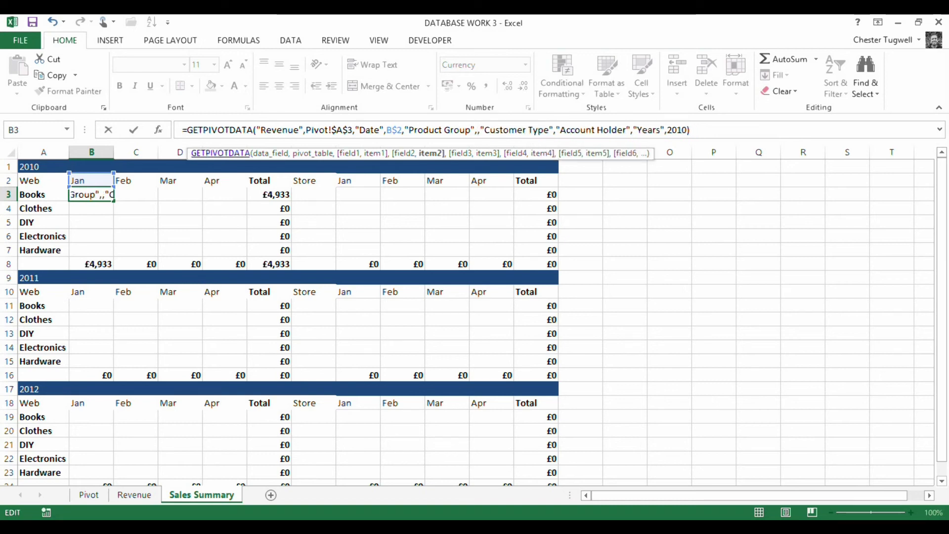
pyautogui.click(36, 194)
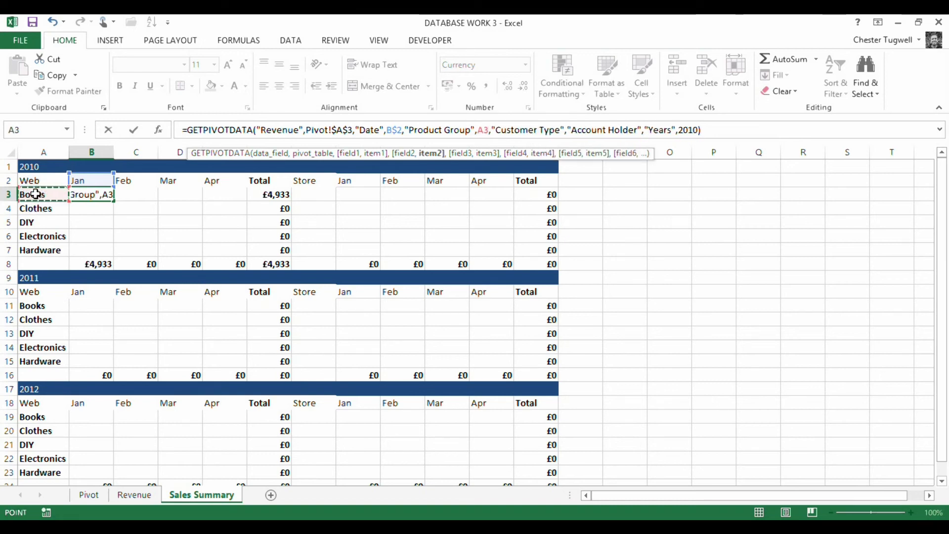
pyautogui.press('F4')
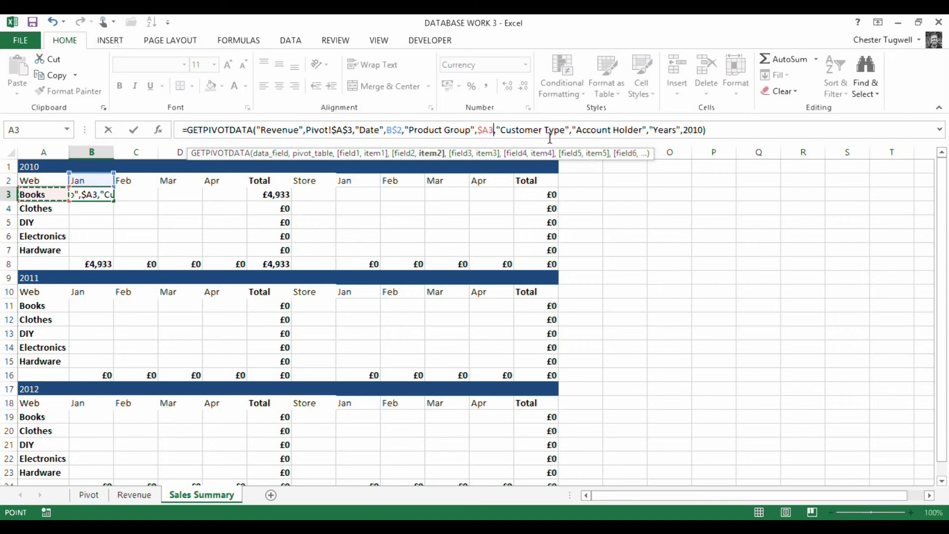
# - Replace "Account Holder" with $A$2 and the year 2010 with $A$1
pyautogui.click(645, 130)
pyautogui.press('BackSpace')
pyautogui.press('BackSpace')
pyautogui.press('BackSpace')
pyautogui.press('BackSpace')
pyautogui.press('BackSpace')
pyautogui.press('BackSpace')
pyautogui.press('BackSpace')
pyautogui.press('BackSpace')
pyautogui.press('BackSpace')
pyautogui.press('BackSpace')
pyautogui.press('BackSpace')
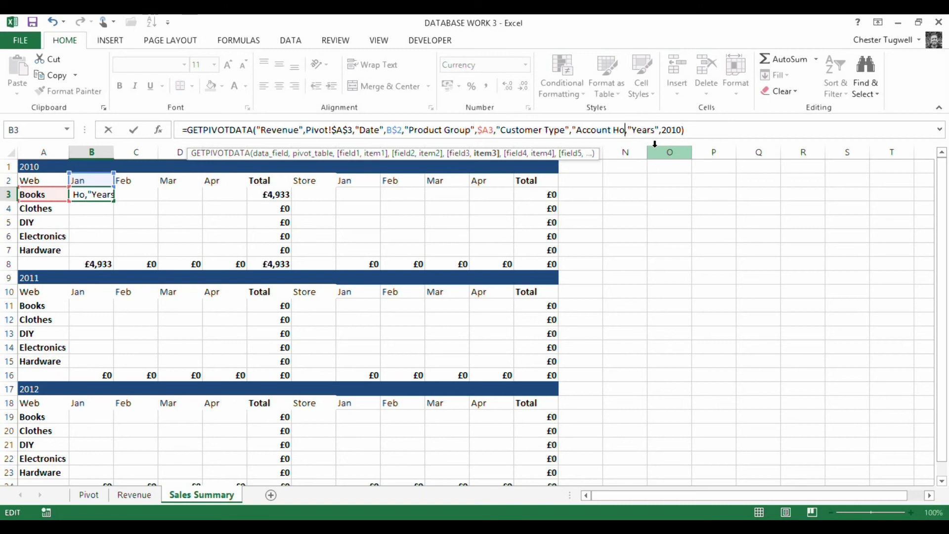
pyautogui.press('BackSpace')
pyautogui.press('BackSpace')
pyautogui.press('BackSpace')
pyautogui.press('BackSpace')
pyautogui.press('BackSpace')
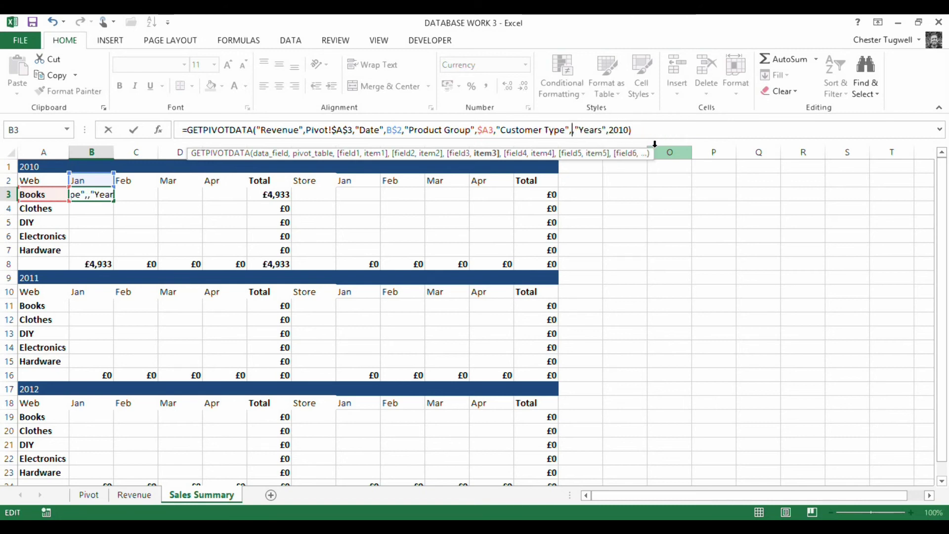
pyautogui.click(28, 182)
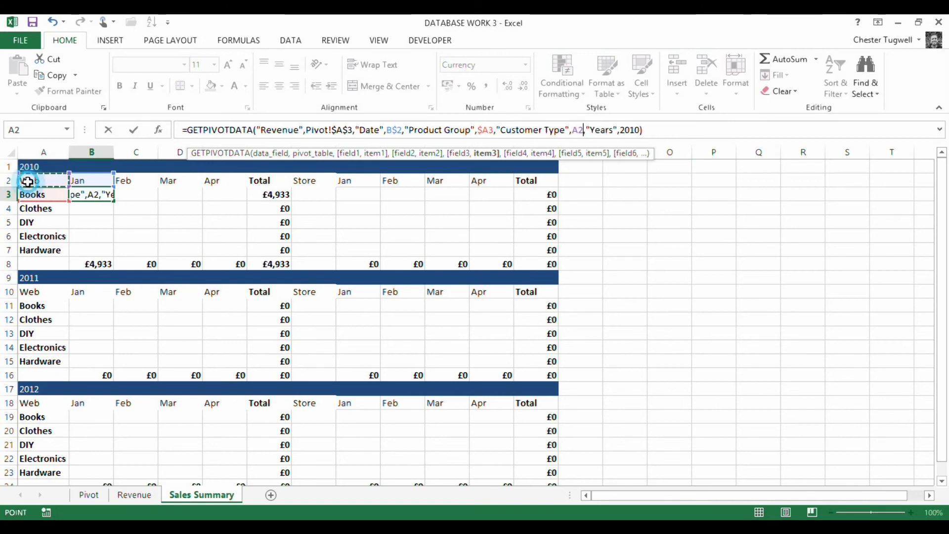
pyautogui.press('F4')
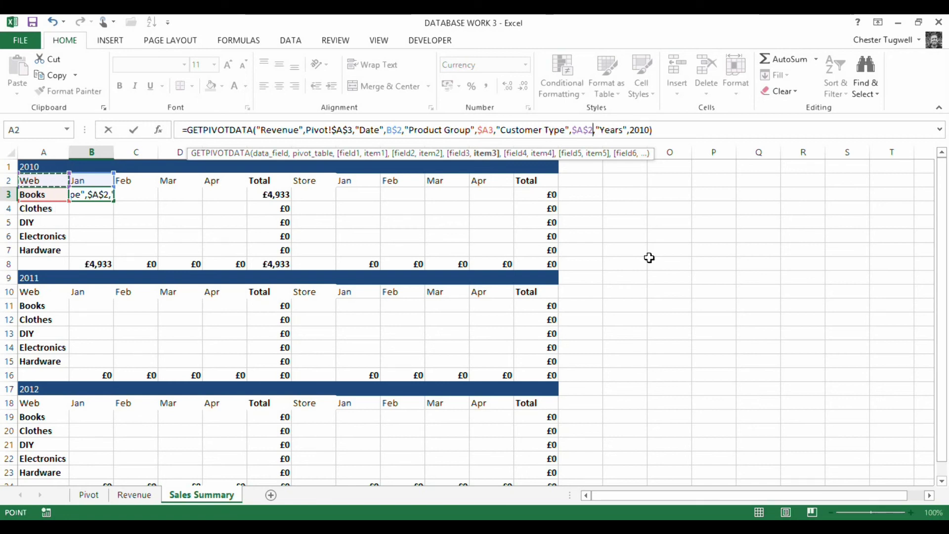
pyautogui.click(653, 130)
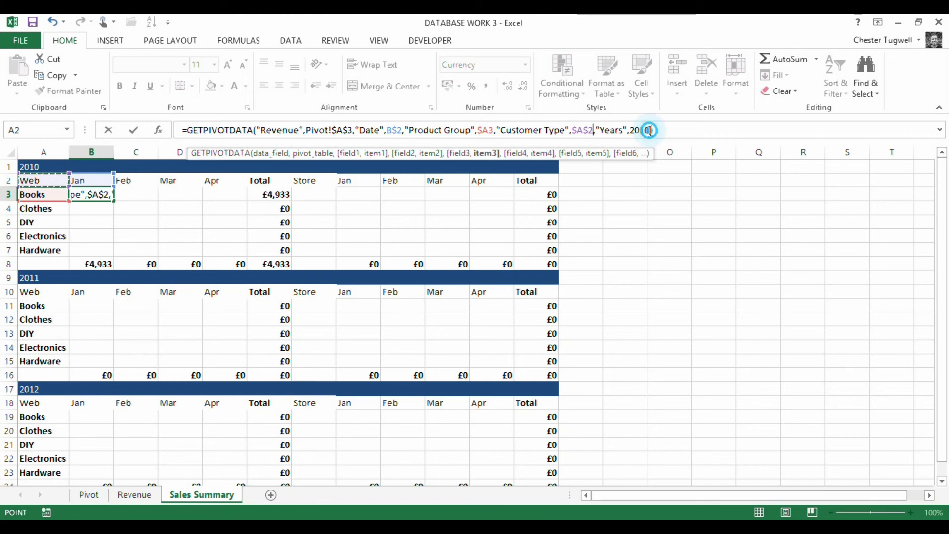
pyautogui.press('BackSpace')
pyautogui.press('BackSpace')
pyautogui.press('BackSpace')
pyautogui.press('BackSpace')
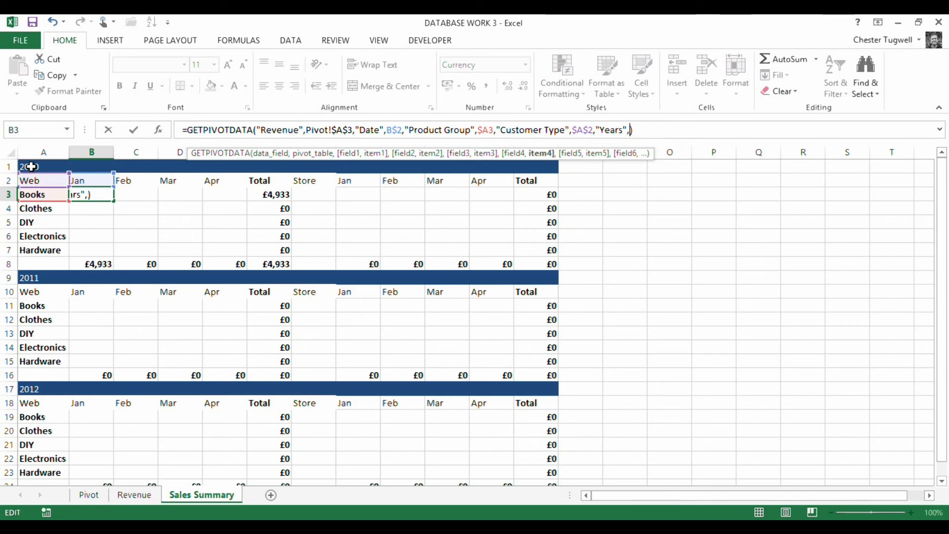
pyautogui.click(31, 166)
pyautogui.press('F4')
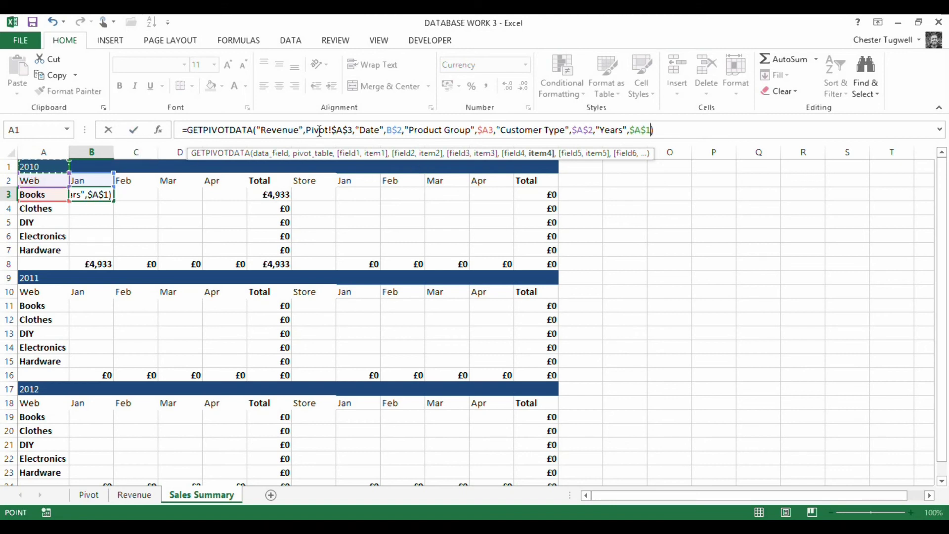
# - Commit B3 at £8,177 and fill it across B3:E7, giving a £106,871 total
pyautogui.click(133, 129)
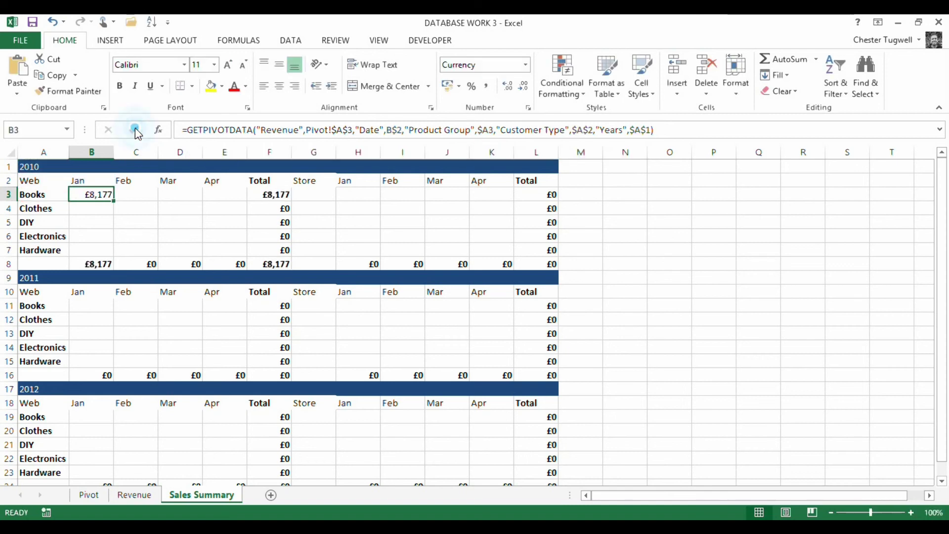
pyautogui.moveTo(117, 201); pyautogui.dragTo(245, 252)
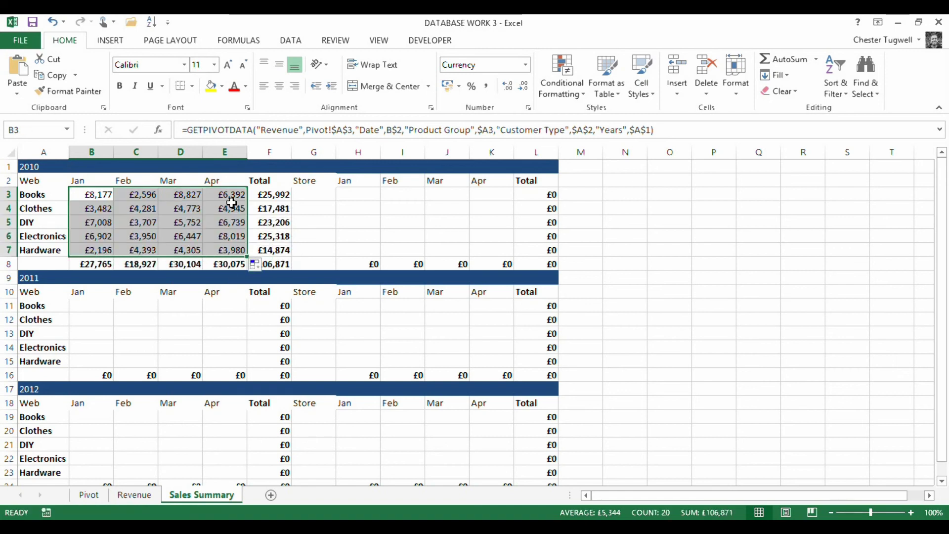
pyautogui.click(89, 495)
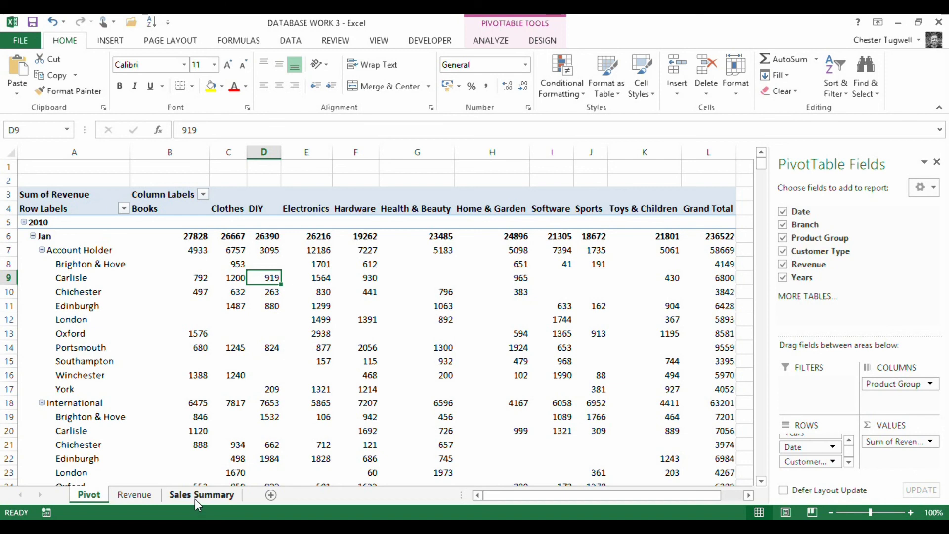
pyautogui.click(174, 495)
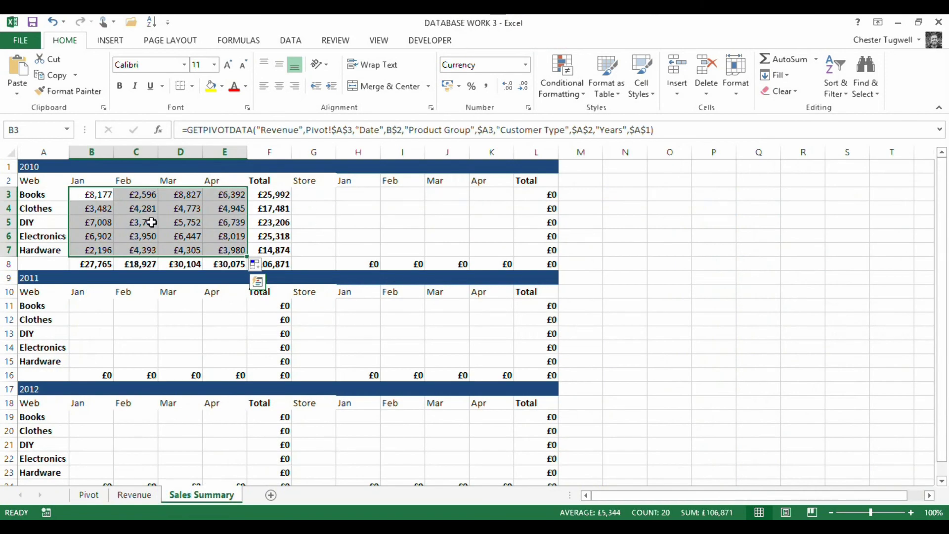
pyautogui.click(311, 198)
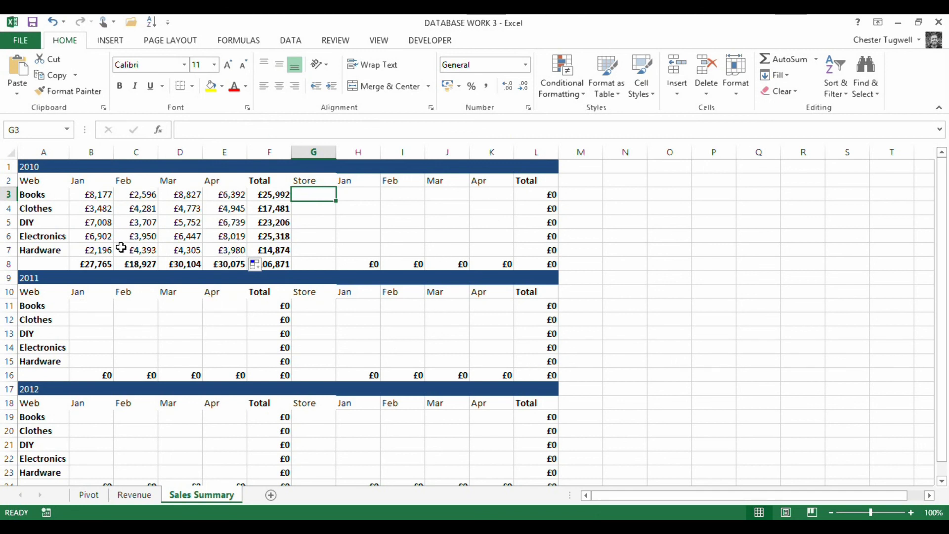
pyautogui.click(104, 198)
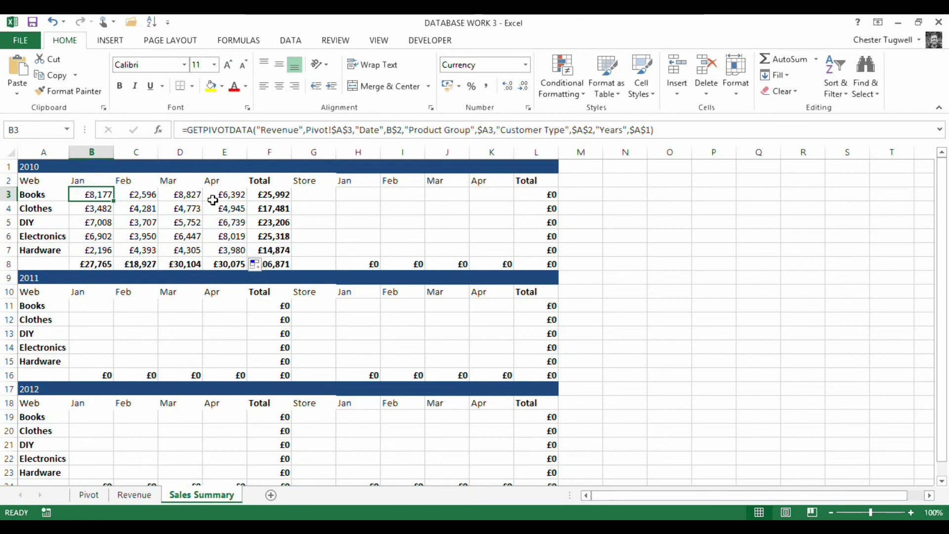
pyautogui.click(134, 494)
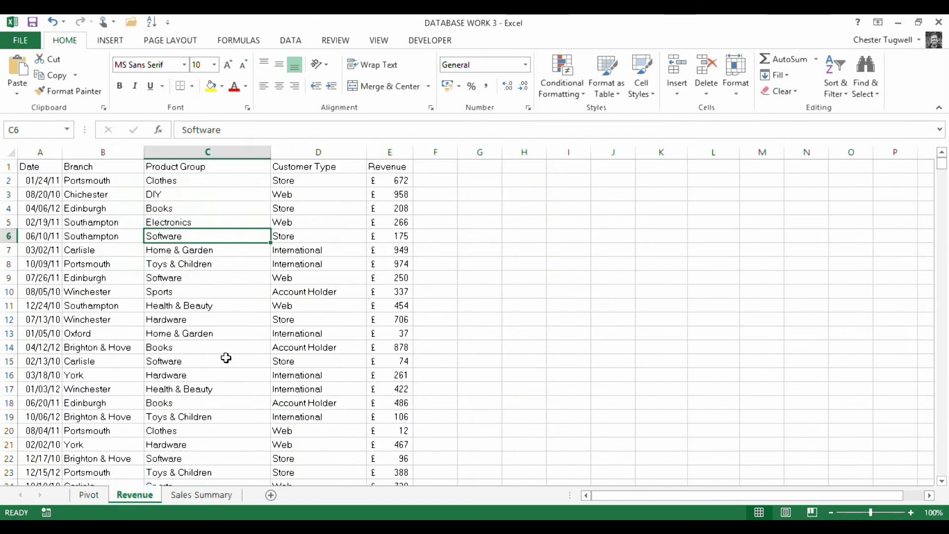
pyautogui.click(187, 495)
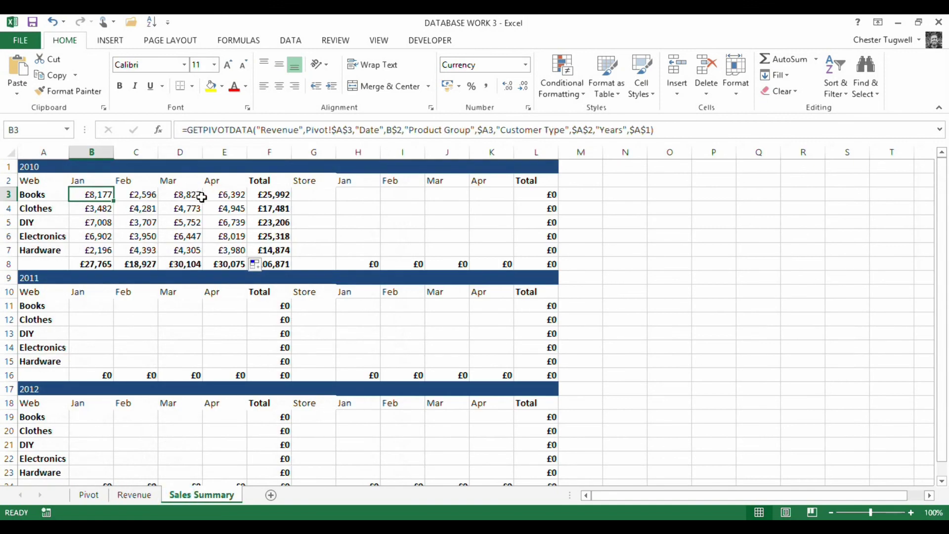